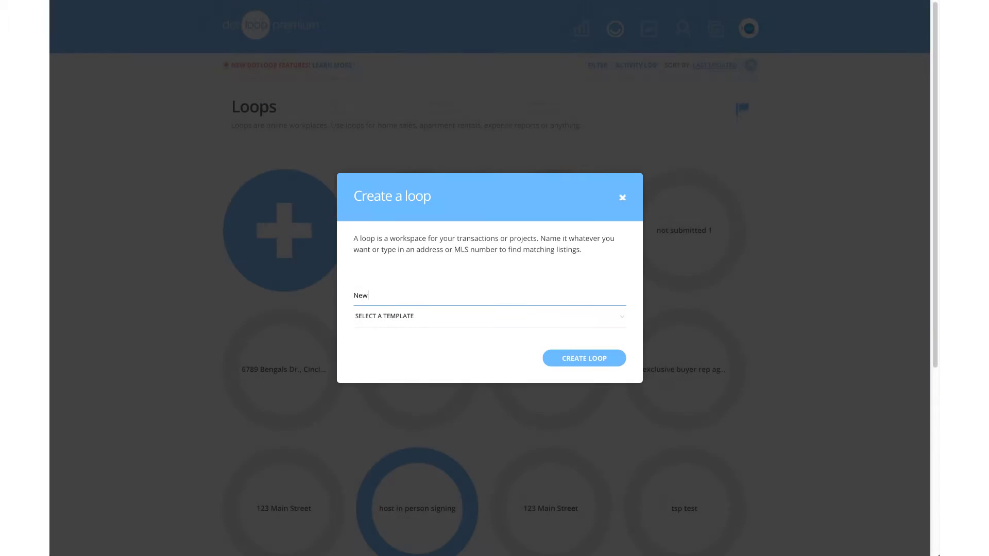
Finish typing 'New Loop' as the loop name in the Create a loop dialog.
type("Loop")
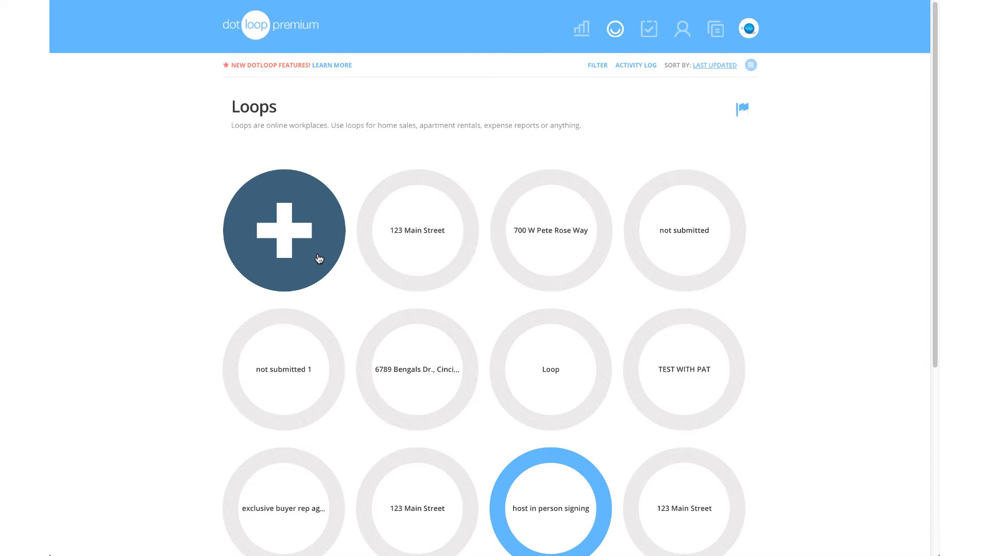
Start a new loop named '123 Main Street' and dismiss the address suggestions.
left_click(319, 259)
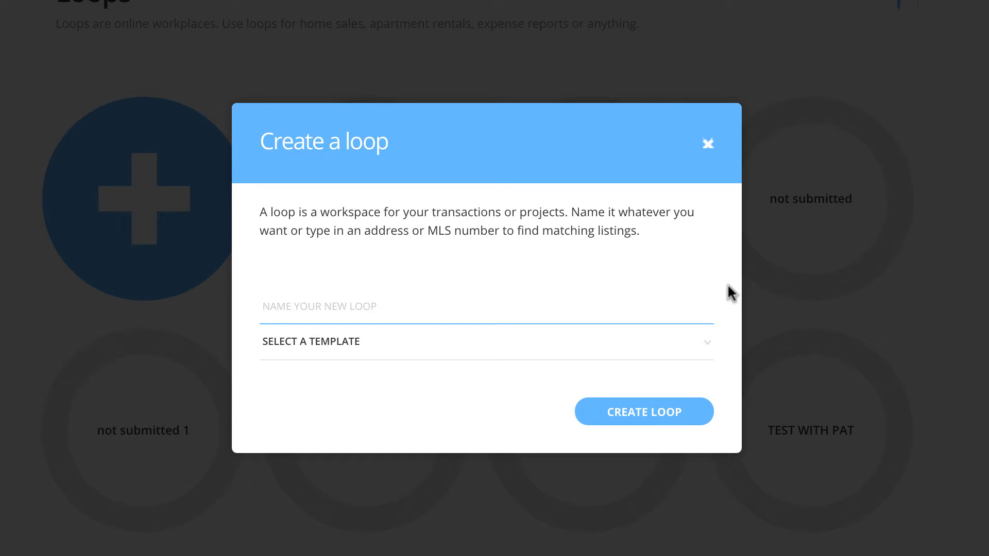
type("123 M")
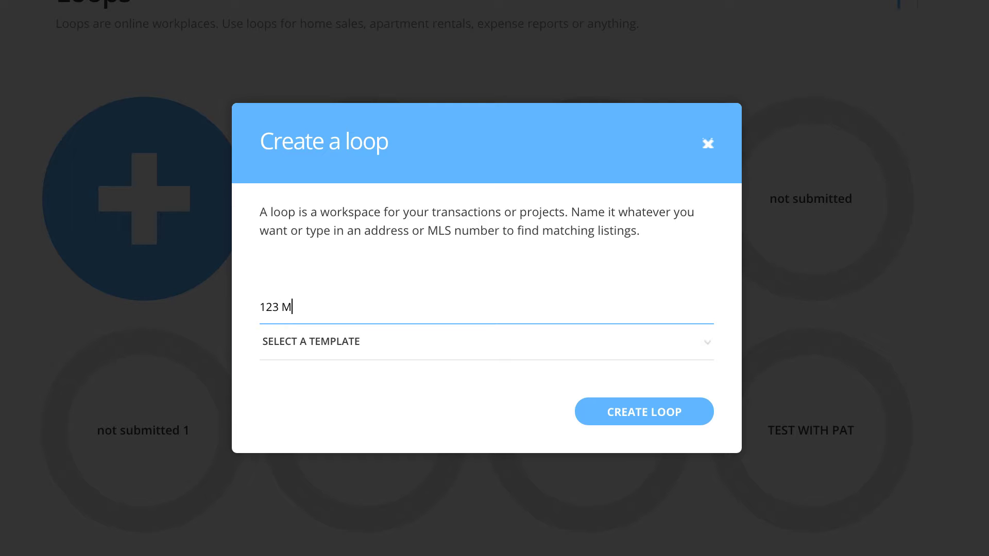
type("ain Street")
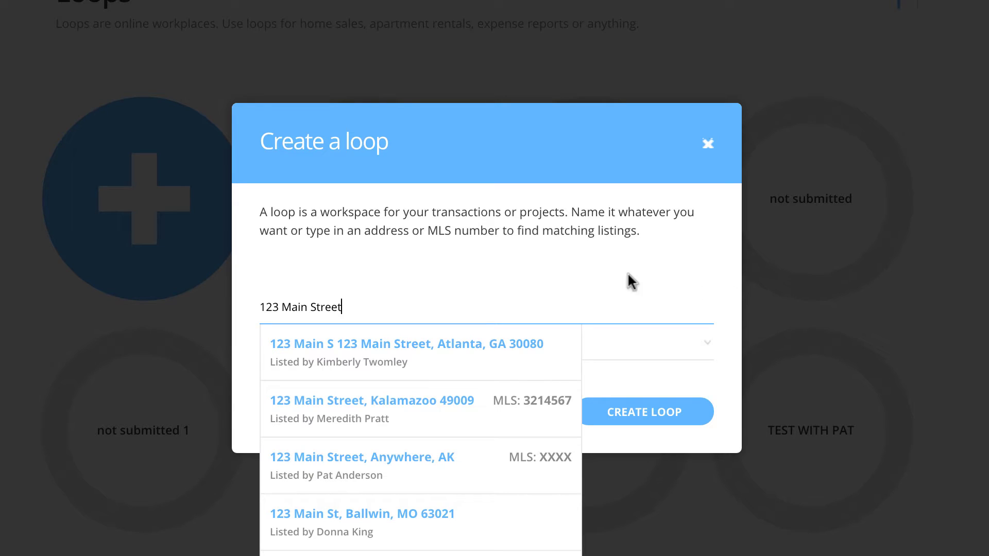
left_click(569, 273)
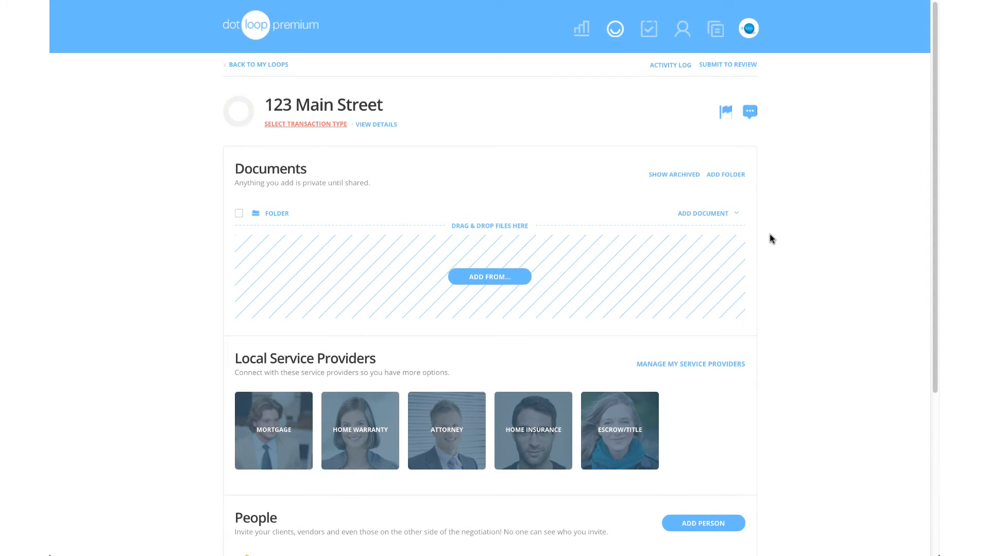
Add the first seller to People with their full name, e-mail address and Seller role.
scroll(770, 235, "down", 2)
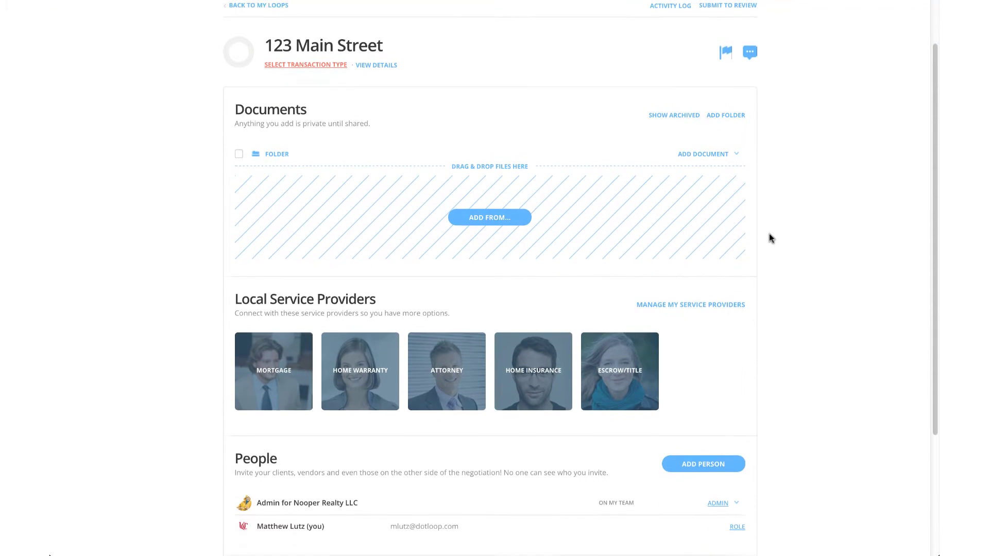
scroll(772, 282, "down", 2)
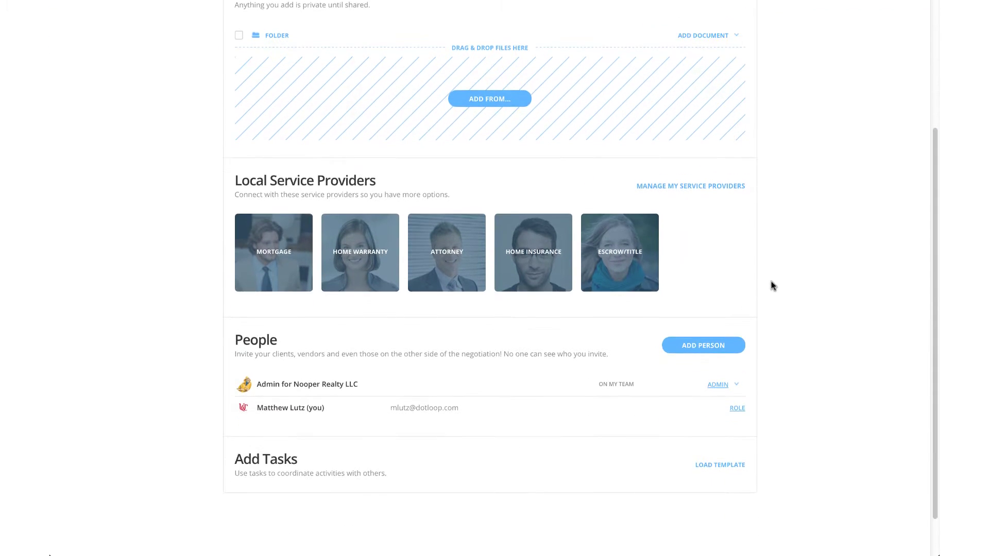
left_click(705, 342)
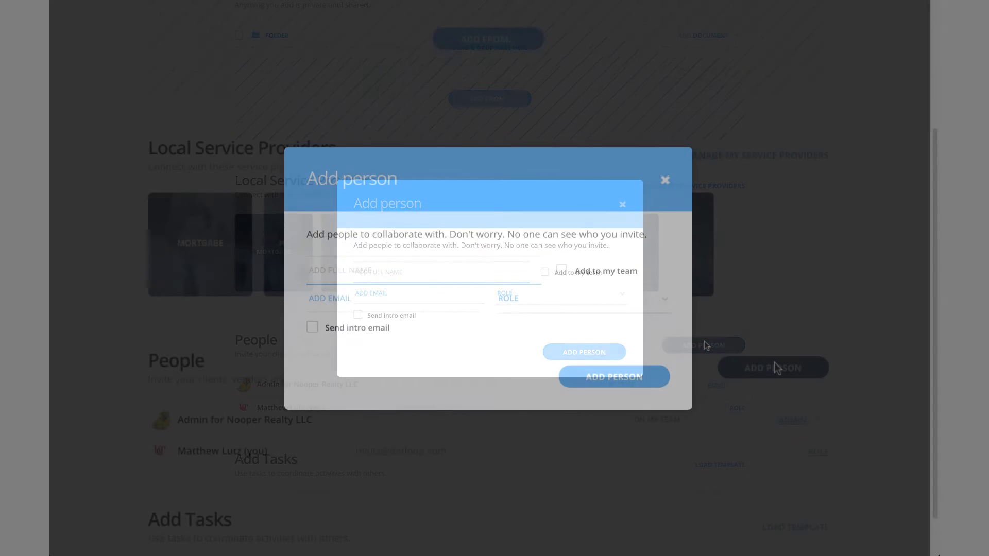
type("Sally ")
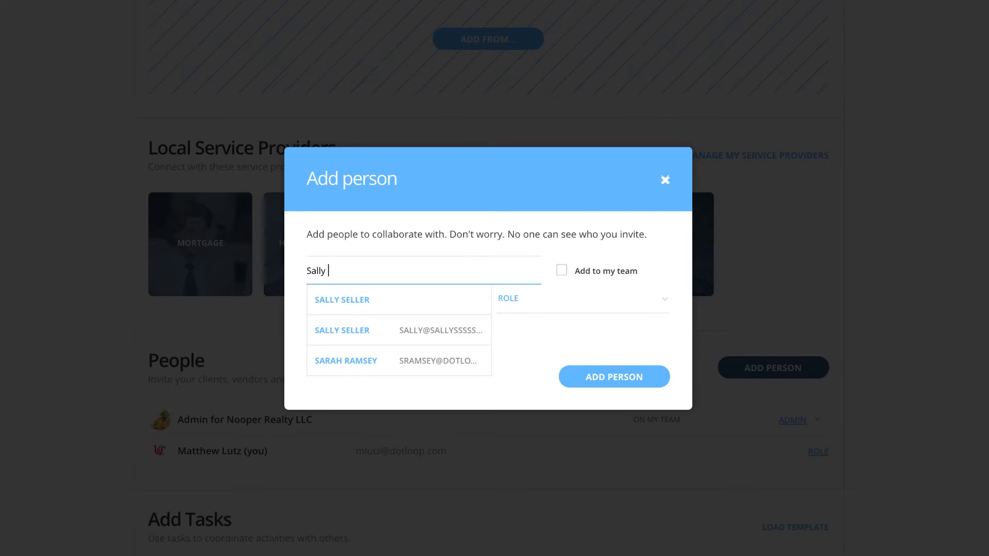
type("Seller")
key("Tab")
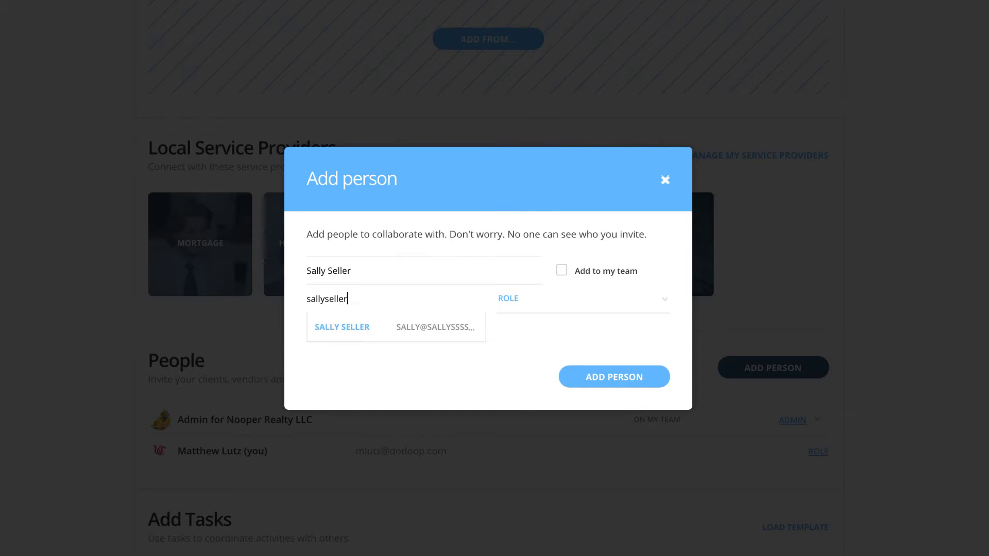
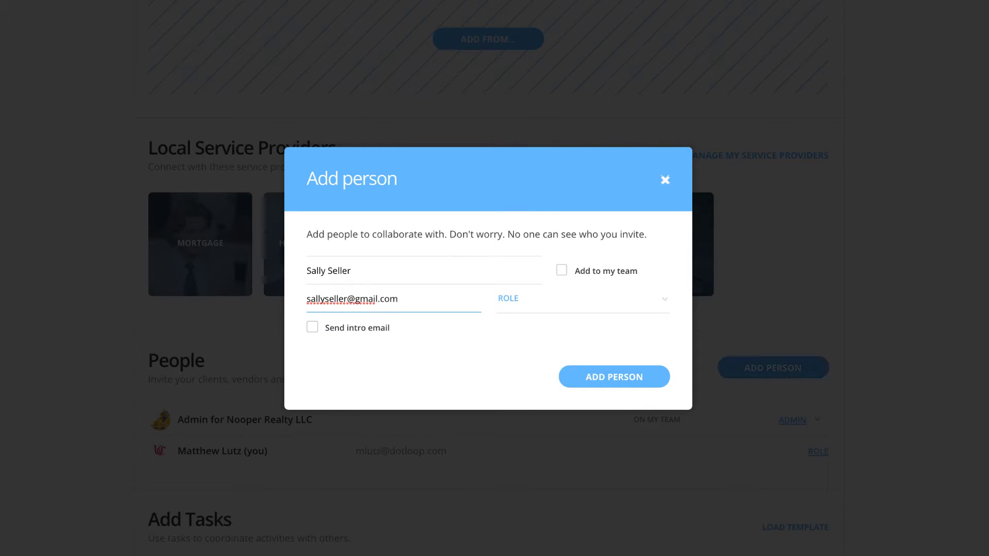
left_click(521, 308)
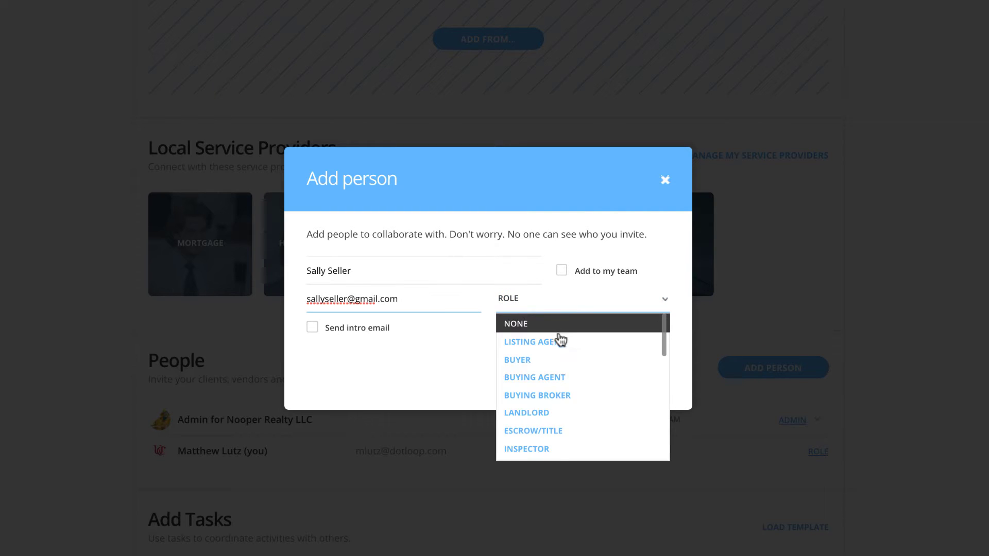
scroll(555, 355, "down", 3)
scroll(554, 365, "down", 2)
left_click(533, 329)
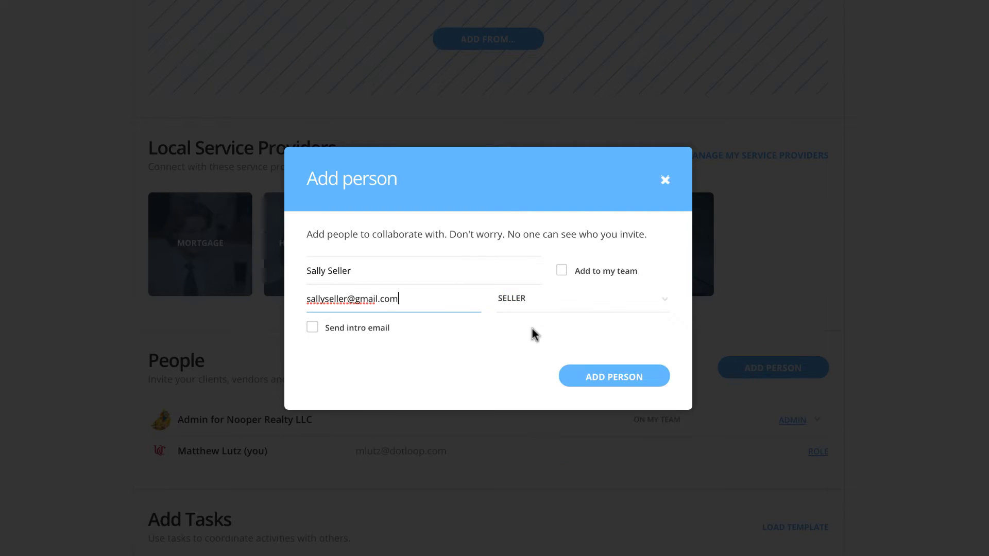
left_click(595, 386)
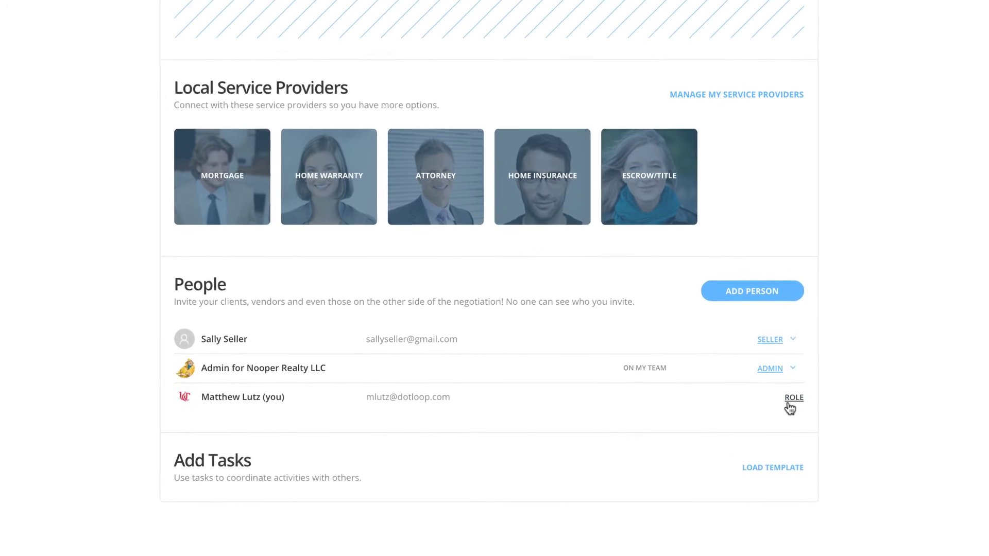
Assign your own People entry the Listing Agent role.
left_click(790, 405)
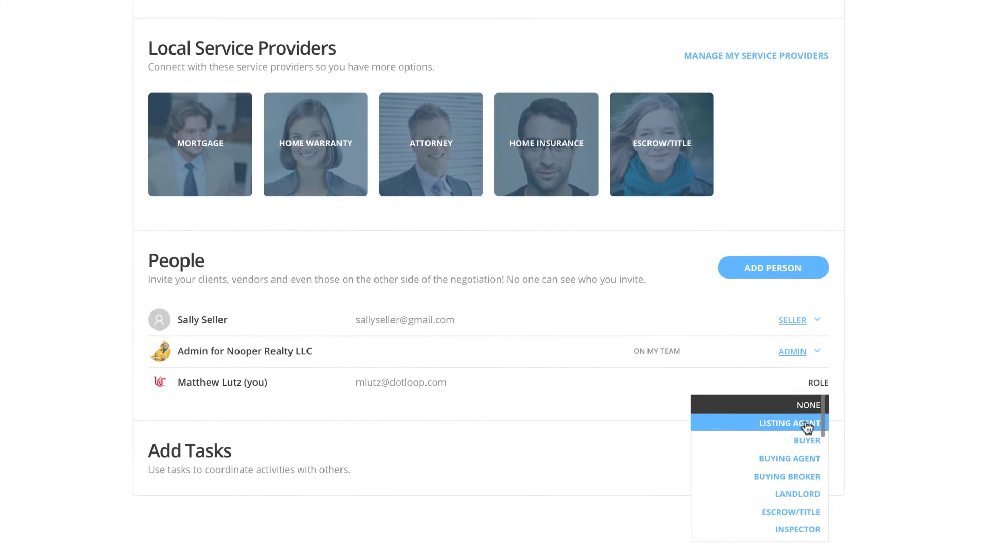
left_click(788, 426)
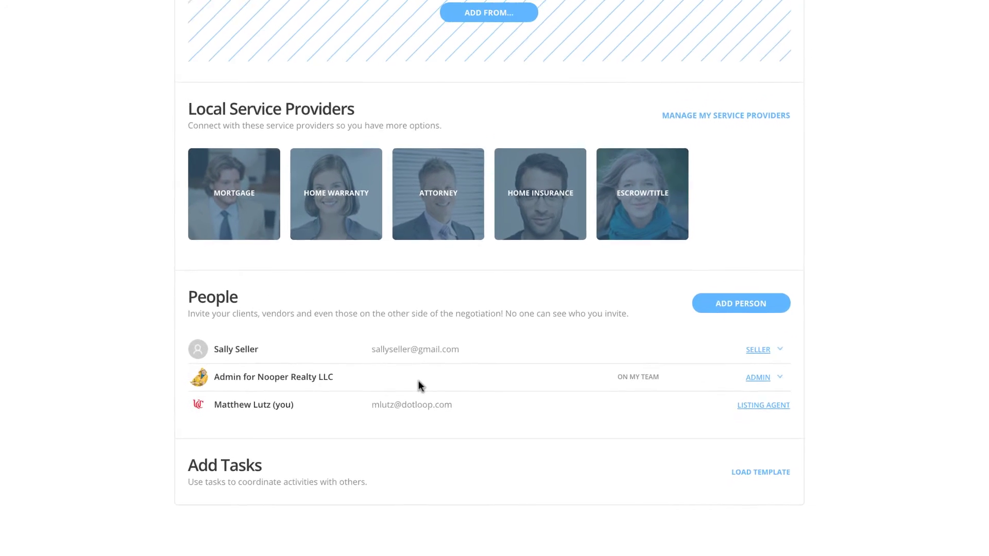
scroll(172, 375, "up", 4)
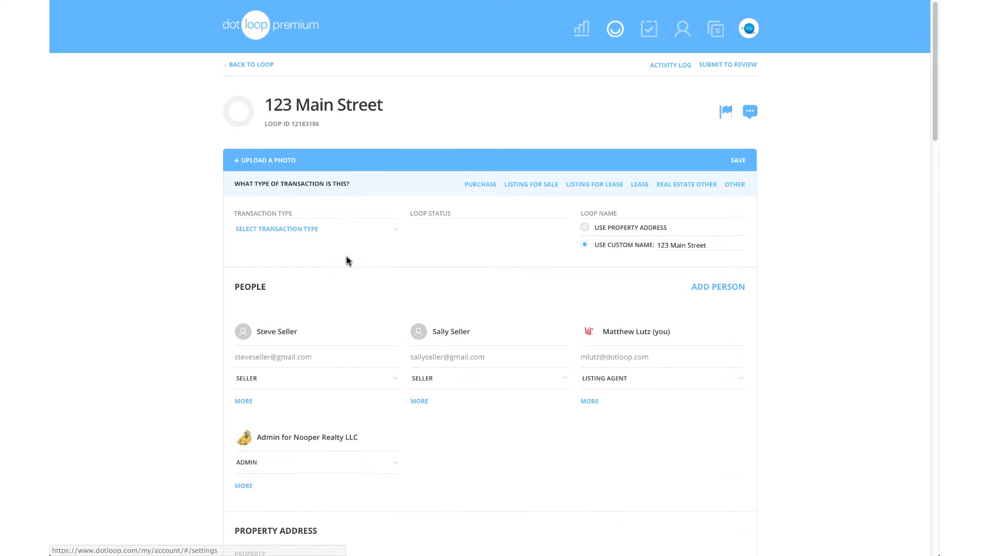
Make the loop a Listing for Sale at street number 123, street name Main.
left_click(320, 236)
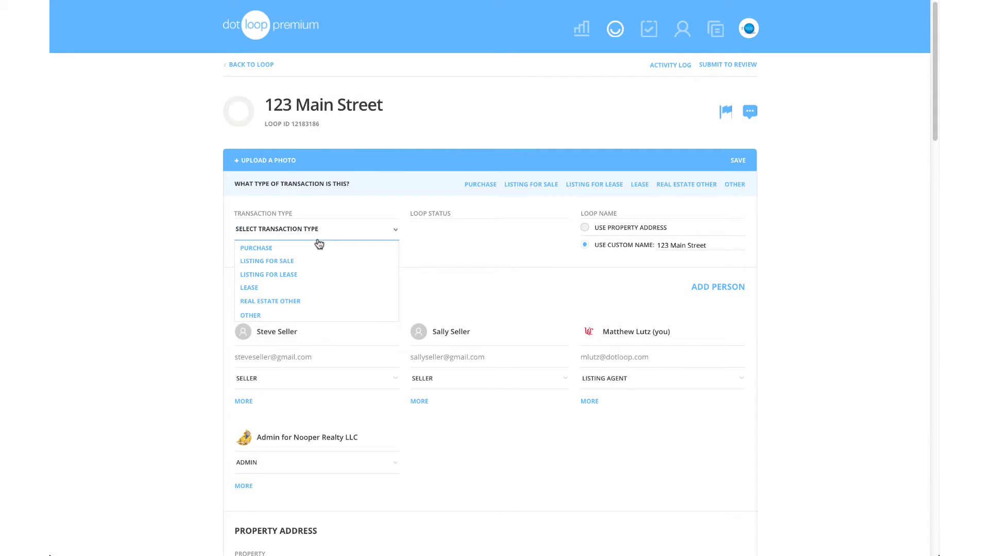
left_click(317, 265)
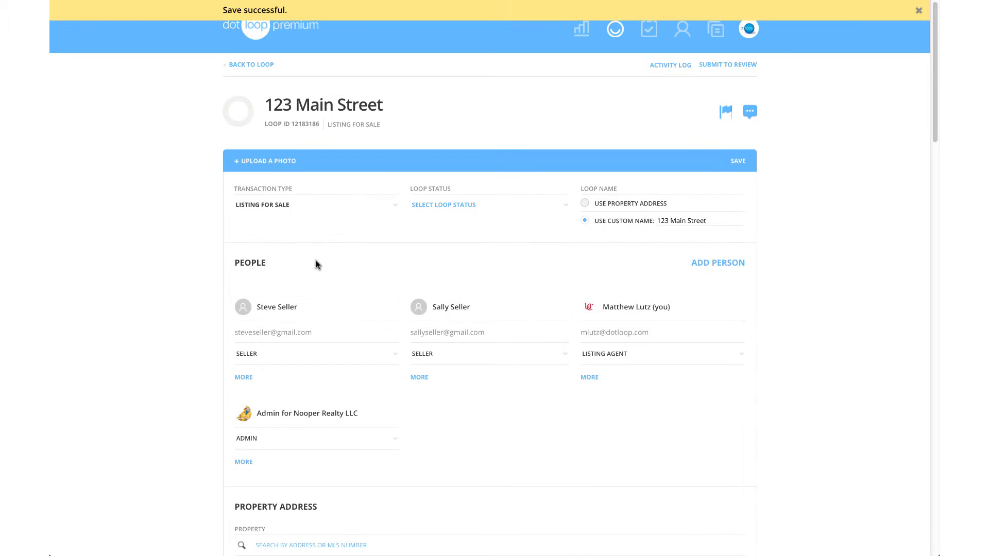
scroll(315, 264, "down", 6)
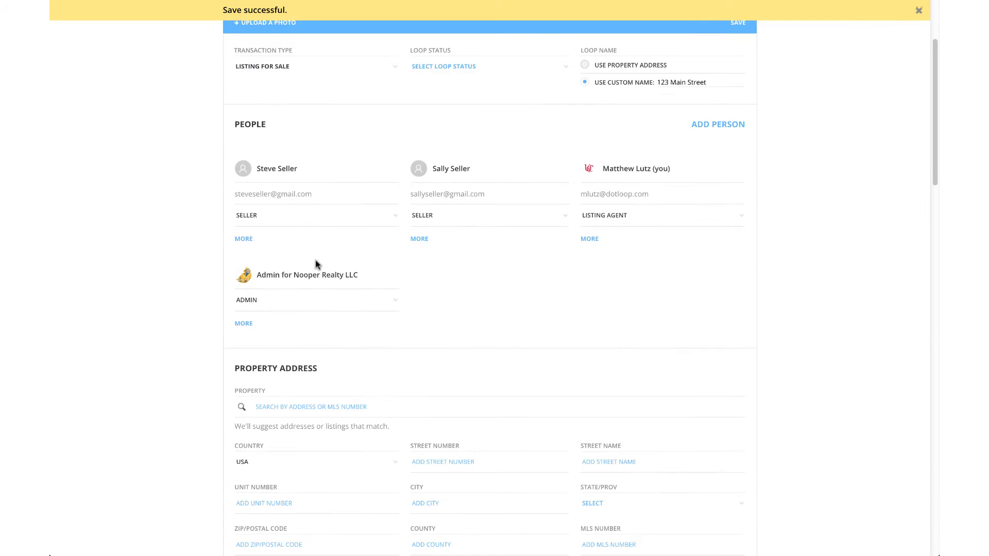
left_click(512, 275)
type("123")
left_click(663, 271)
type("Main")
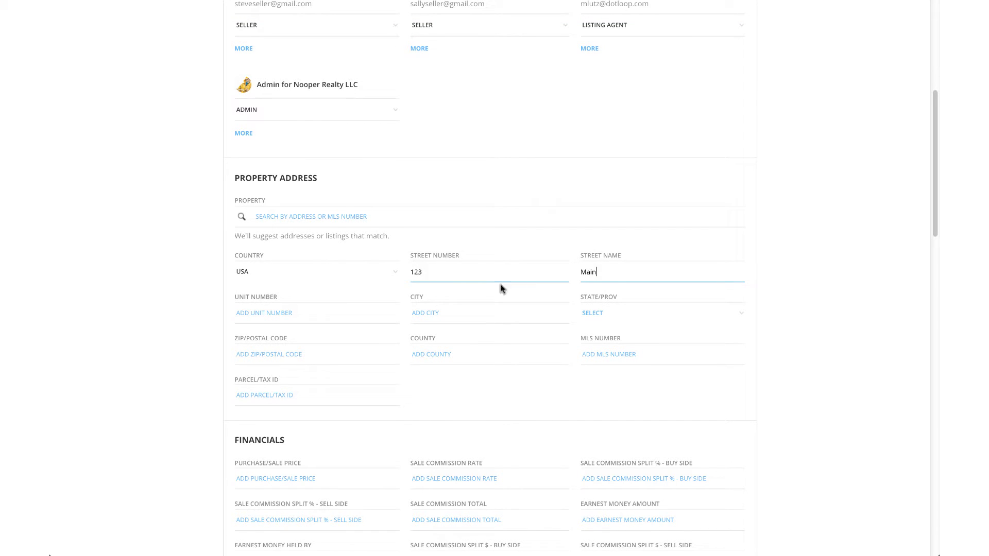
Enter city Cincinnati, state OH, ZIP 45208, save the details and return to the loop.
left_click(459, 314)
type("Cincinnati")
key("Tab")
key("o")
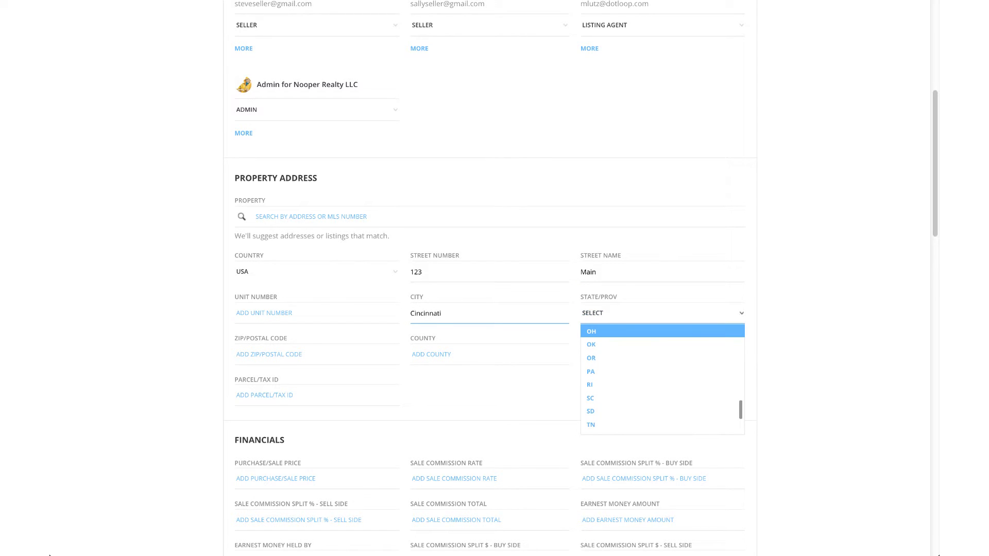
key("Tab")
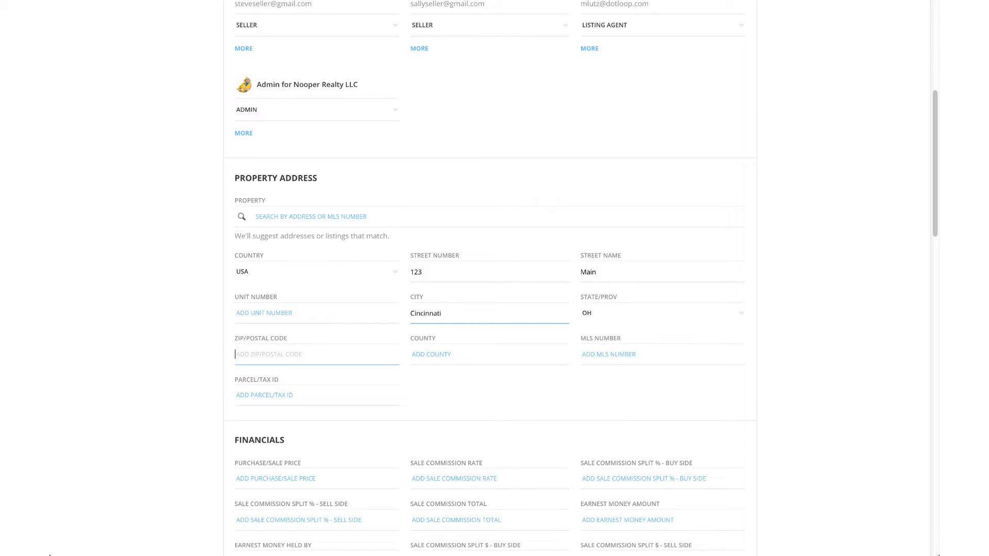
type("45208")
scroll(546, 306, "down", 15)
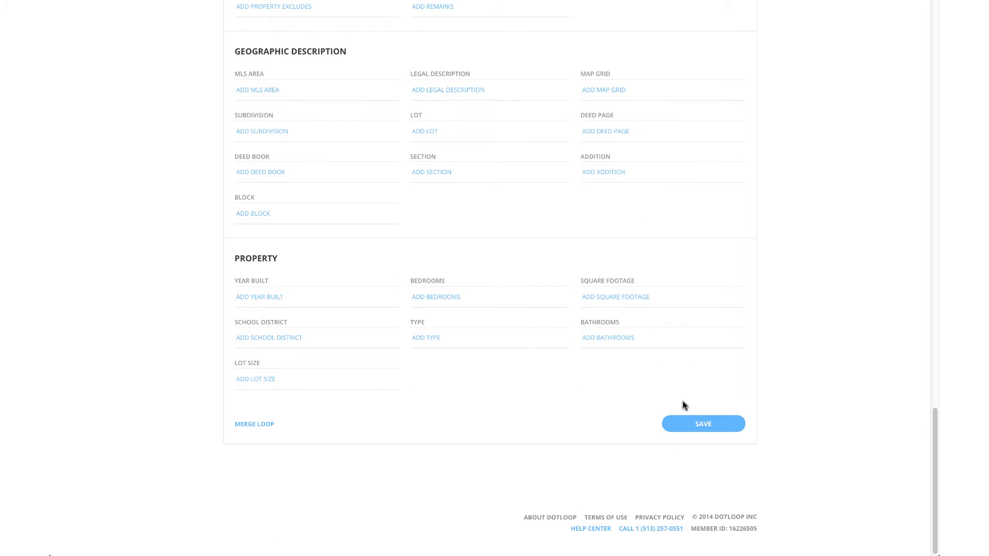
left_click(700, 433)
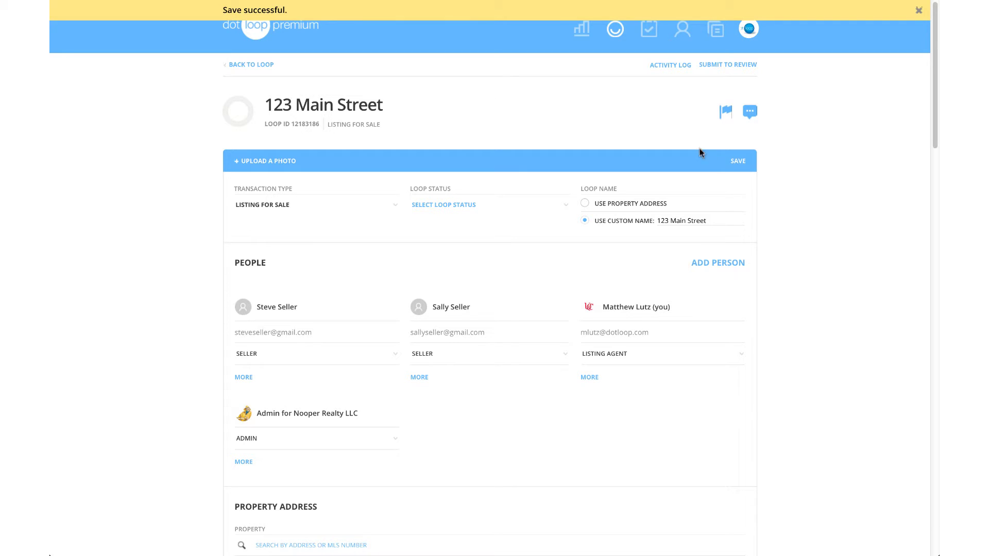
left_click(254, 69)
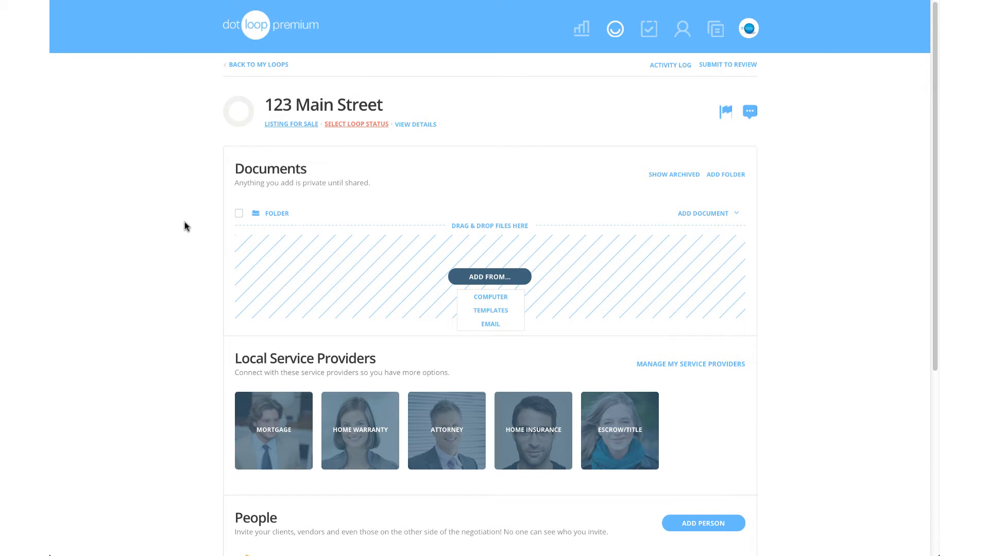
scroll(296, 106, "down", 5)
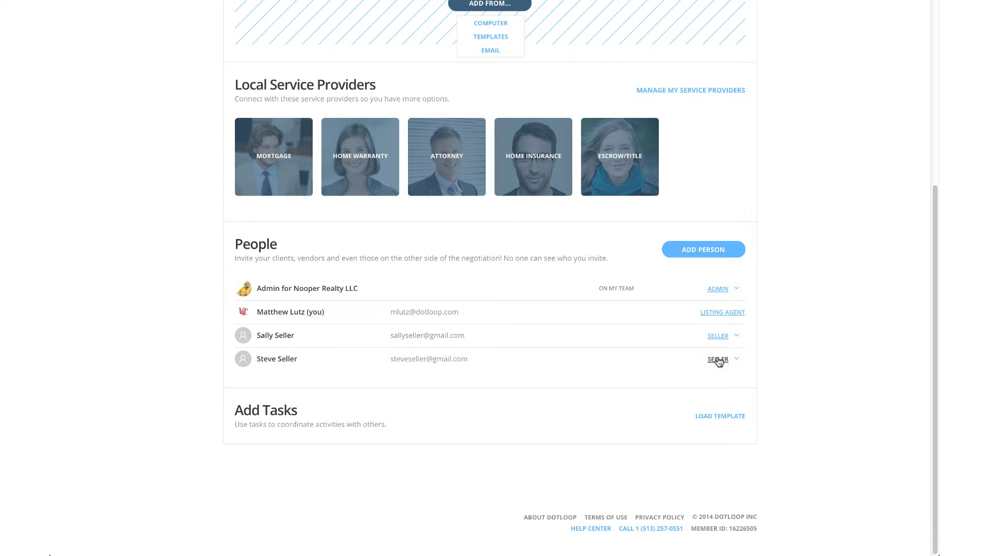
scroll(713, 287, "up", 5)
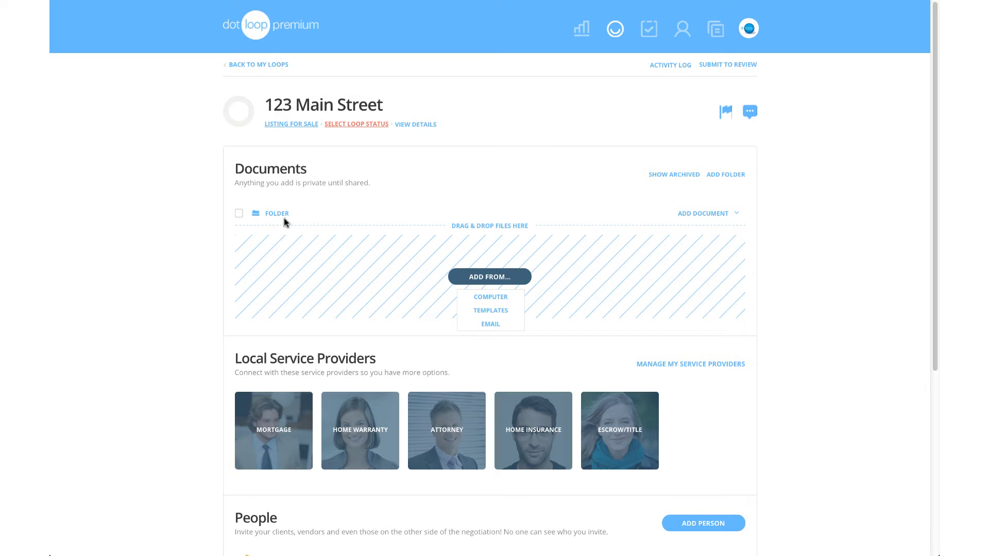
Rename the loop's document folder to 'Listing Documents'.
left_click(739, 216)
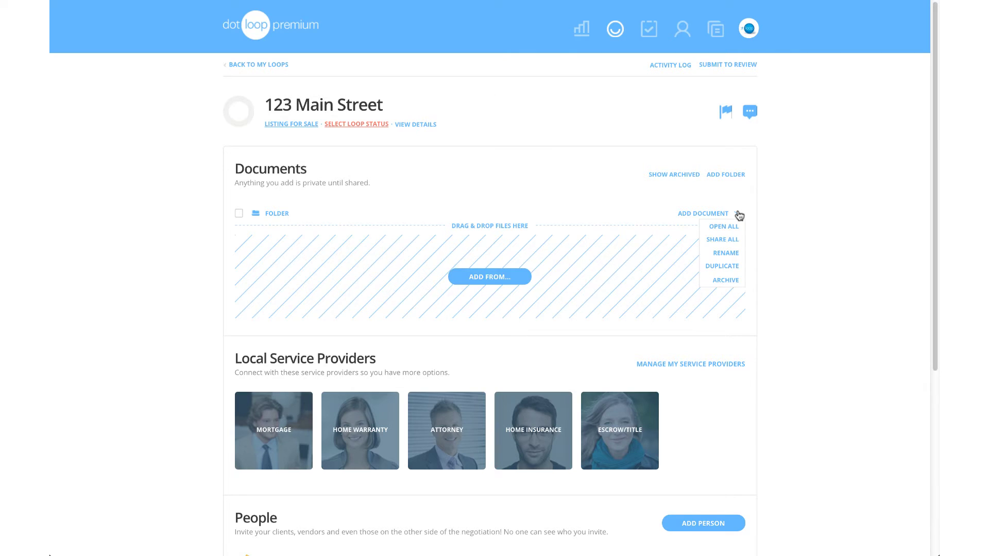
left_click(737, 255)
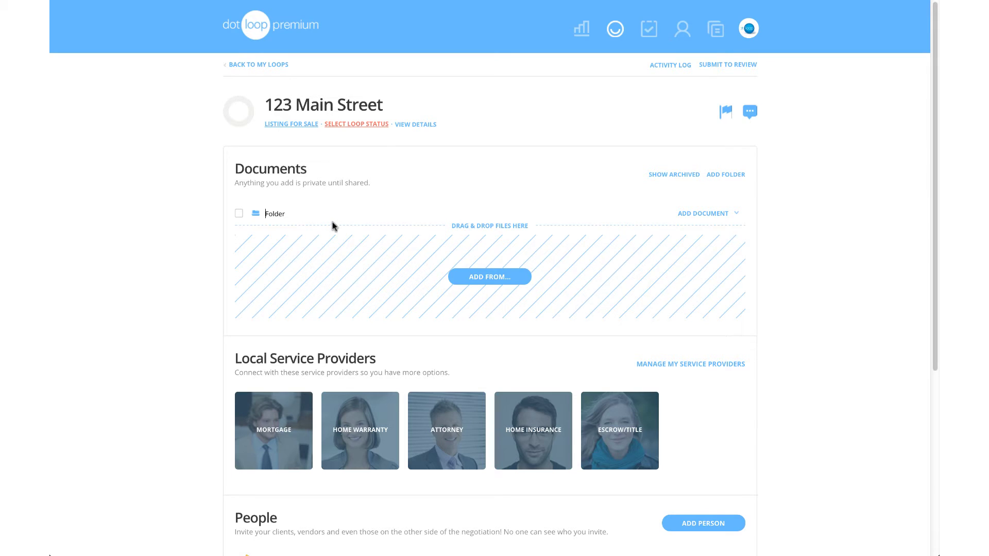
double_click(283, 214)
type("Listing Documents")
key("Return")
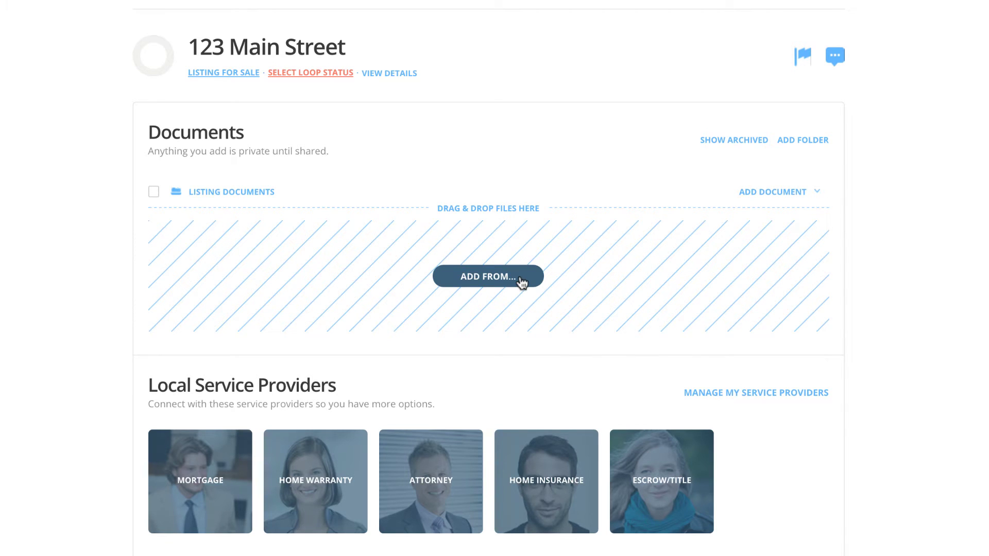
left_click(521, 281)
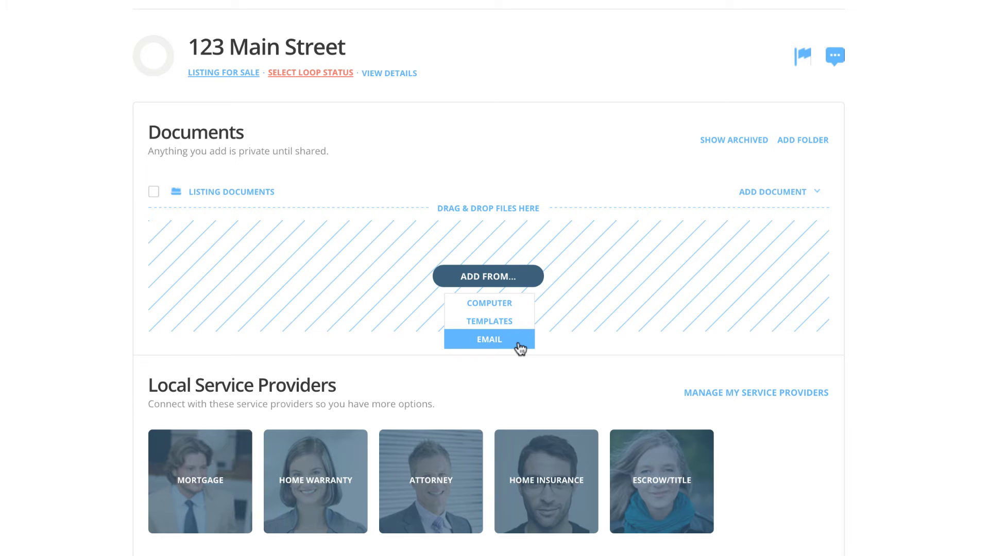
Browse the Nooper Realty Documents templates, briefly searching for 'lease'.
left_click(517, 342)
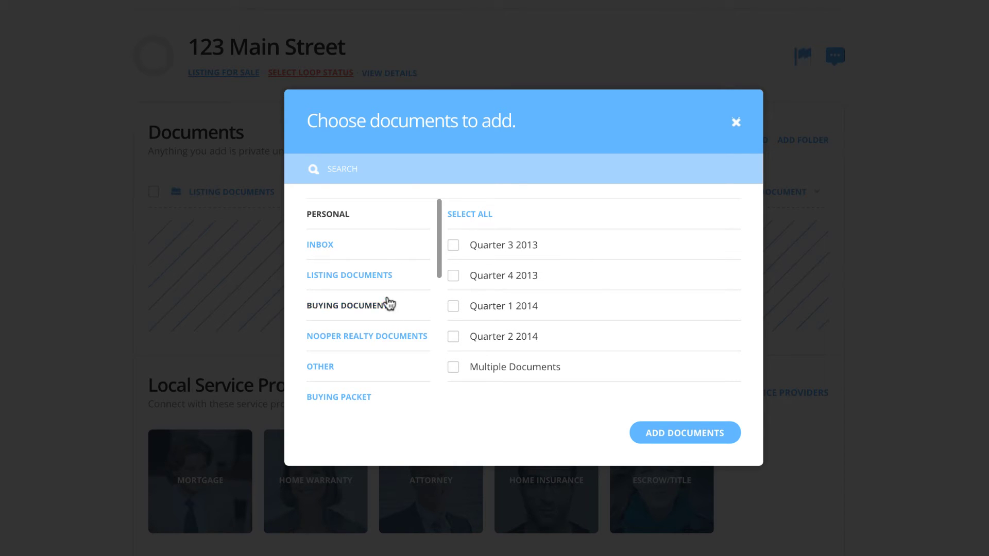
left_click(397, 340)
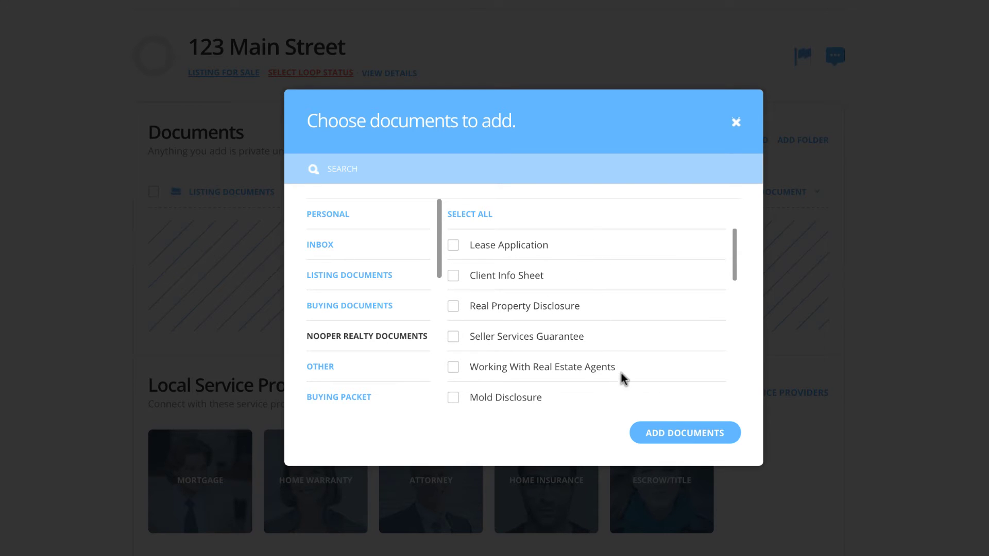
left_click_drag(736, 273, 735, 243)
left_click(470, 170)
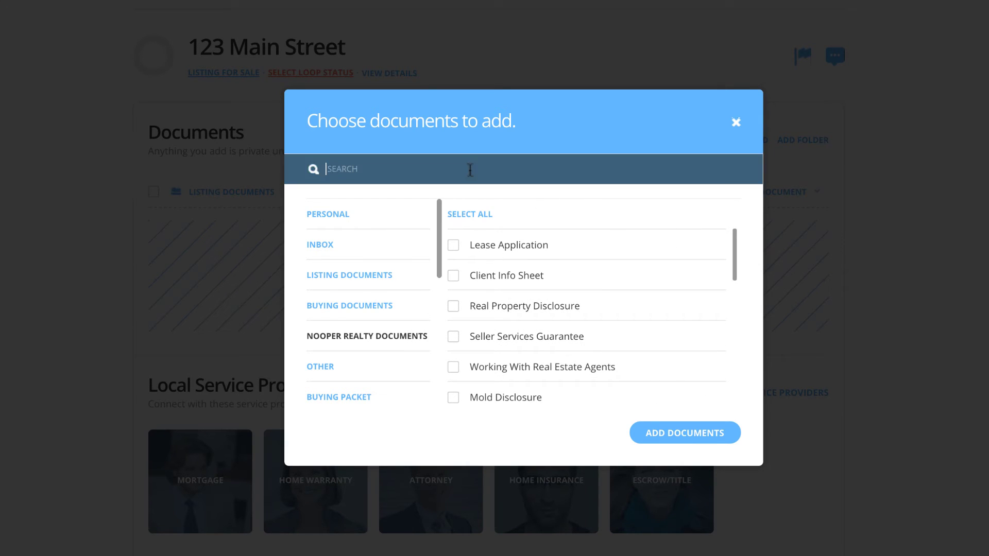
type("lease")
key("BackSpace")
key("BackSpace")
key("BackSpace")
key("BackSpace")
key("BackSpace")
Add the Home Inspection Notice, Home Warranty and Pet Disclosure templates to the folder.
scroll(689, 259, "down", 10)
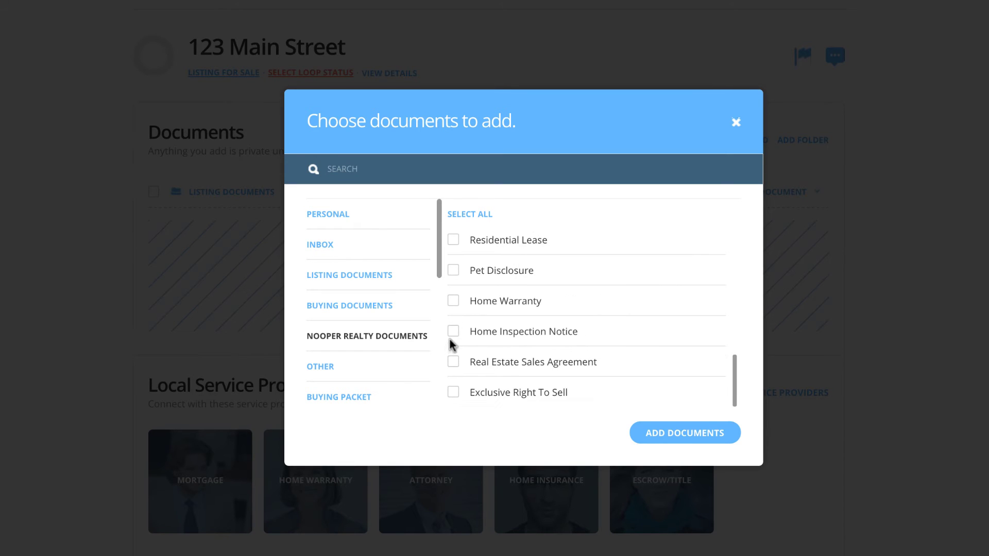
left_click(453, 332)
left_click(453, 302)
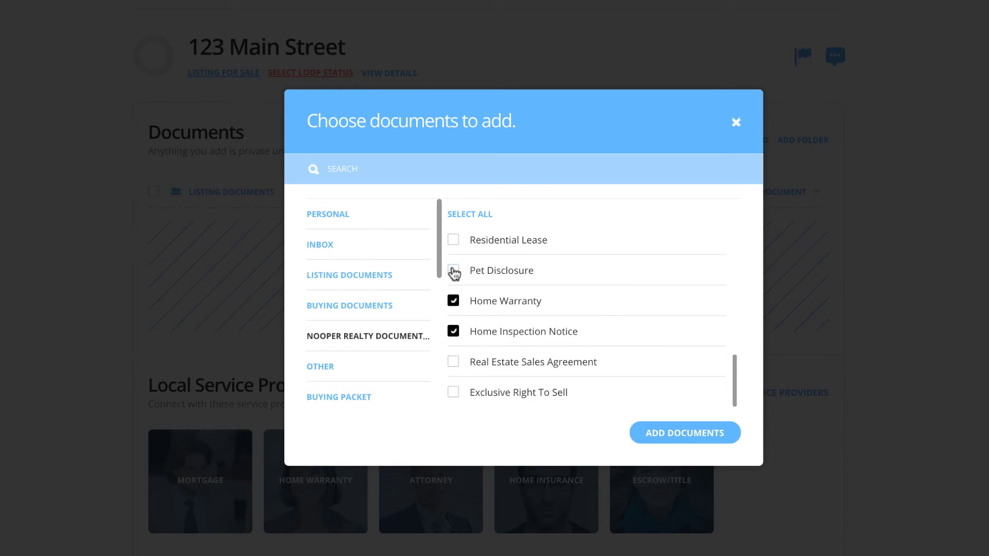
left_click(453, 270)
left_click(675, 433)
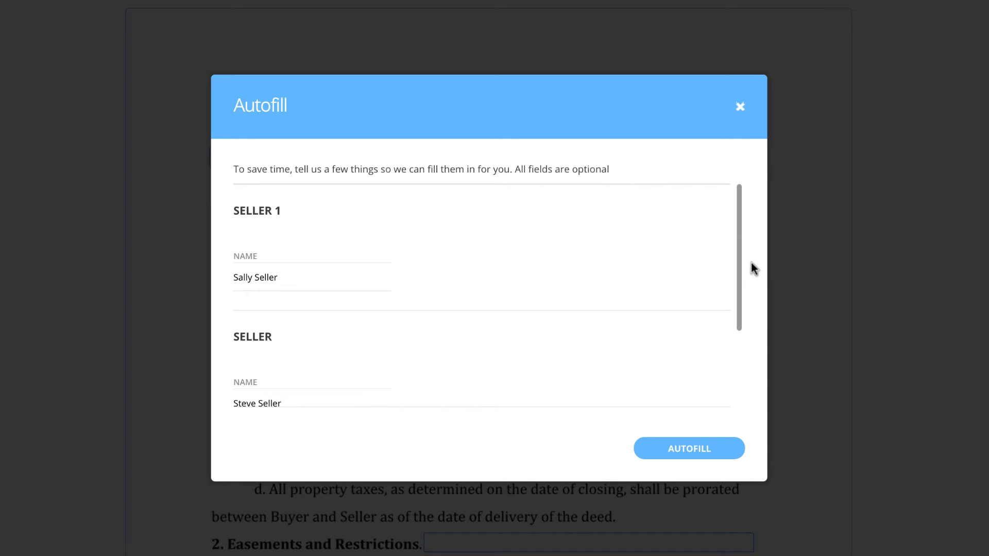
Scroll the Autofill dialog down to its Roles section.
left_click_drag(742, 267, 740, 361)
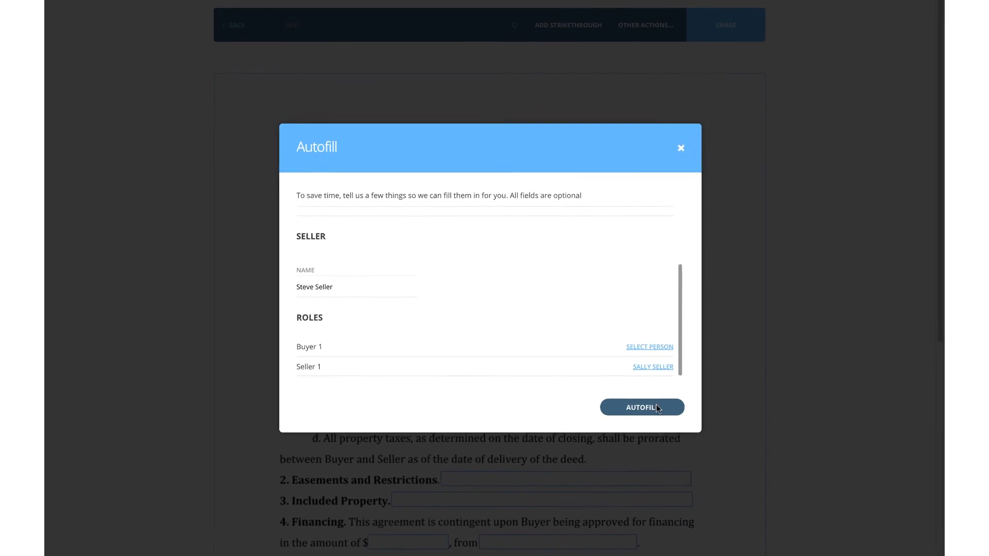
Autofill the seller fields, verify the seller names in the signature block, and save.
left_click(656, 405)
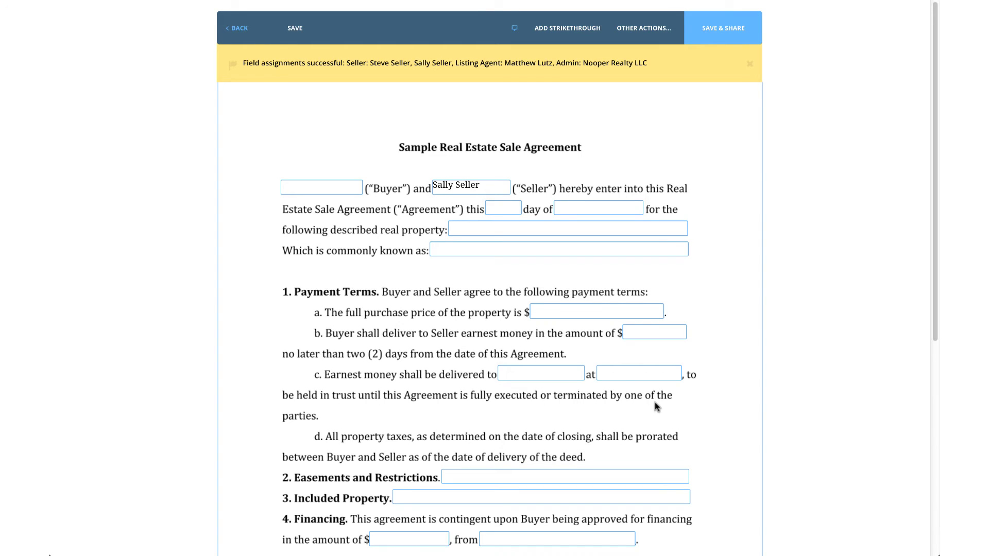
left_click(494, 187)
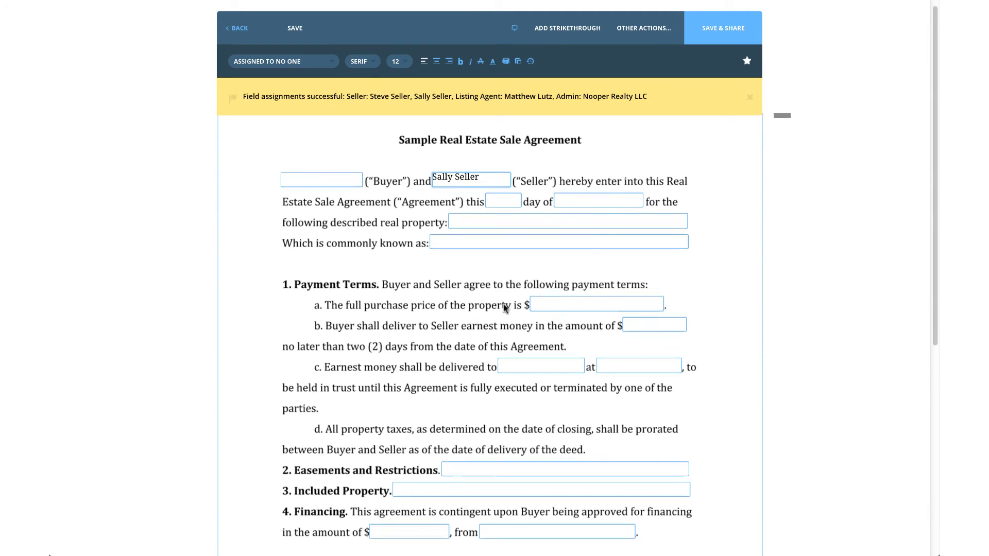
scroll(503, 304, "down", 2)
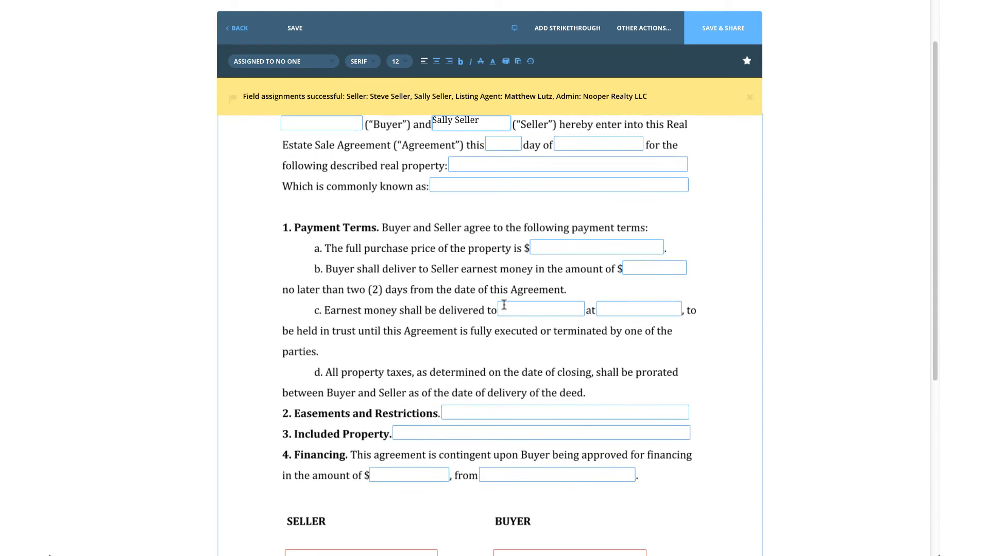
scroll(505, 305, "down", 5)
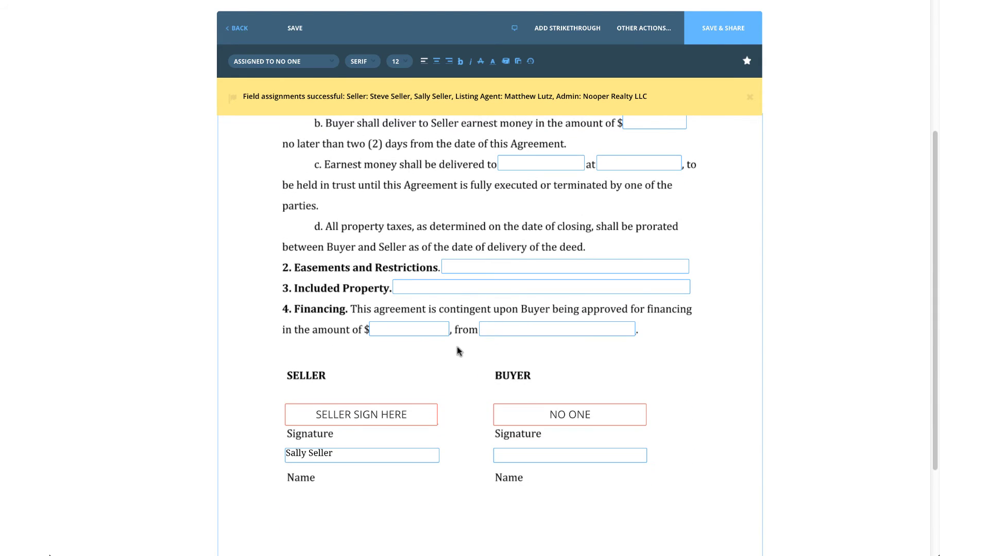
left_click(413, 454)
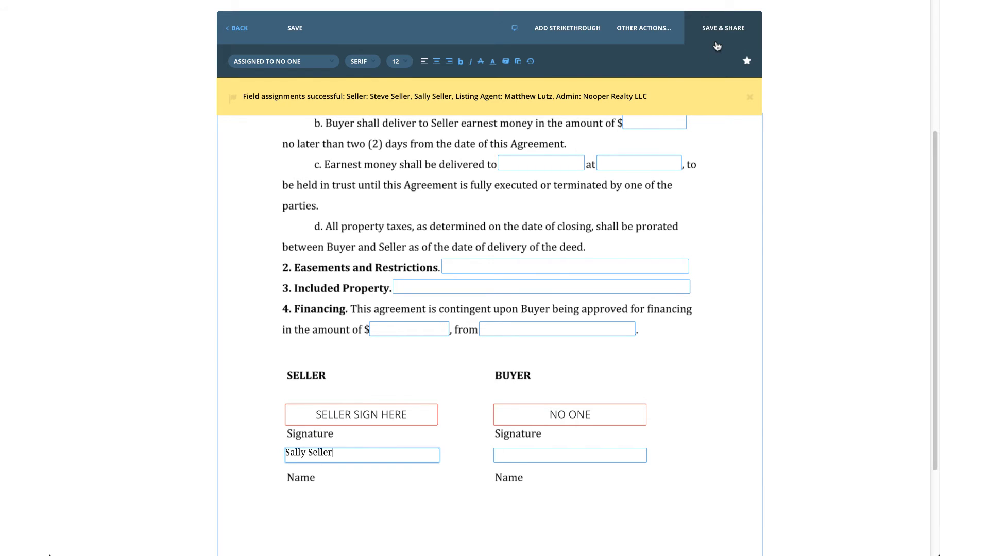
left_click(308, 42)
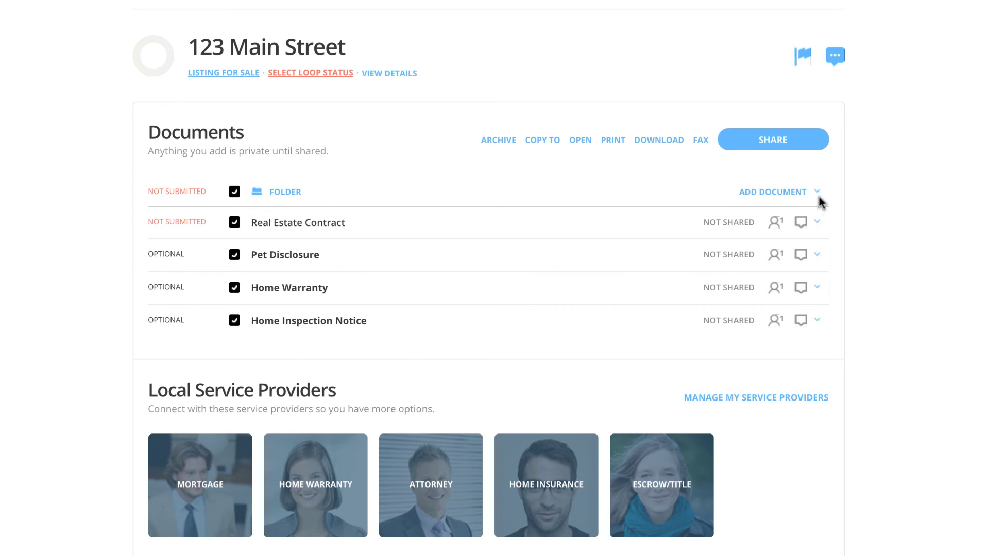
Open the Real Estate Contract's action list in the loop.
left_click(819, 224)
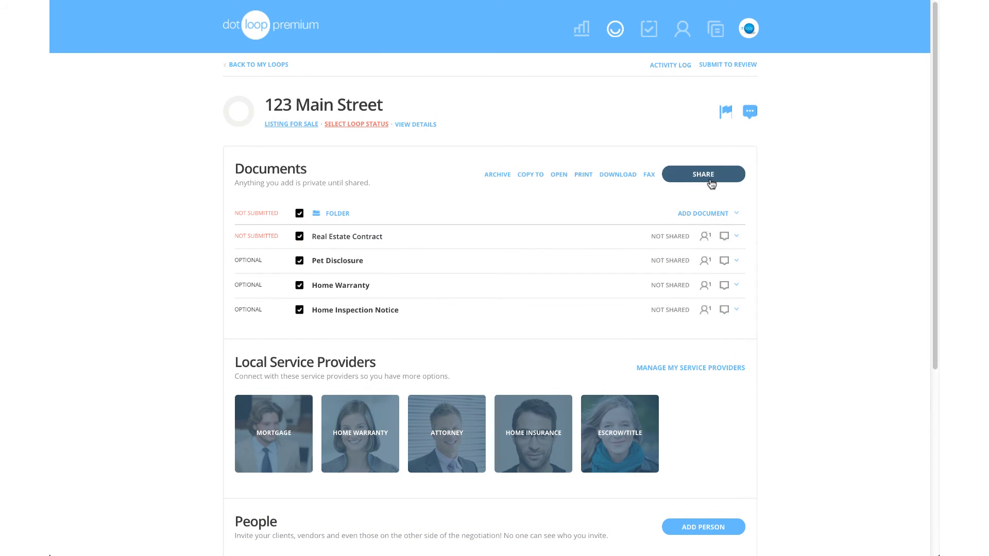
Share the four selected documents with both sellers and review the Can Sign permission options.
left_click(711, 179)
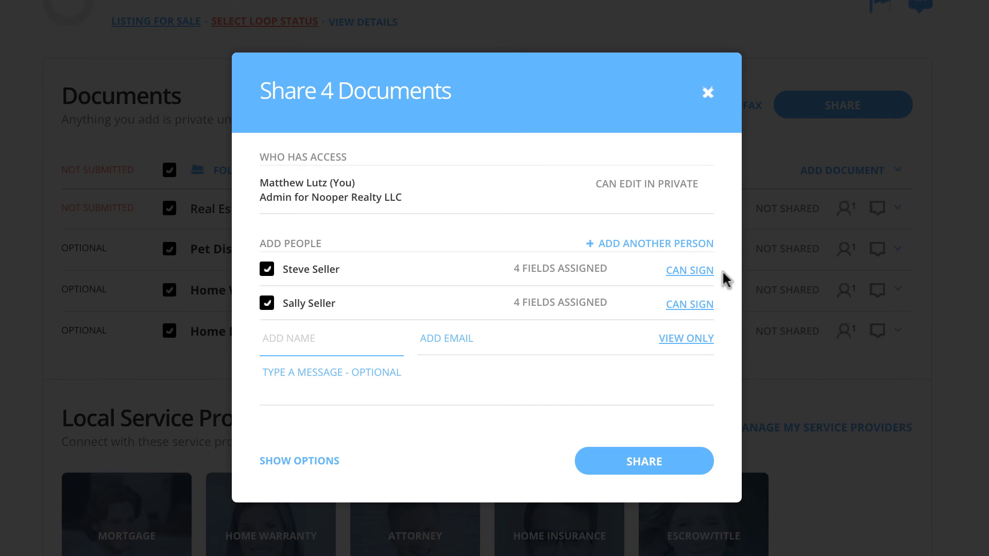
left_click(704, 272)
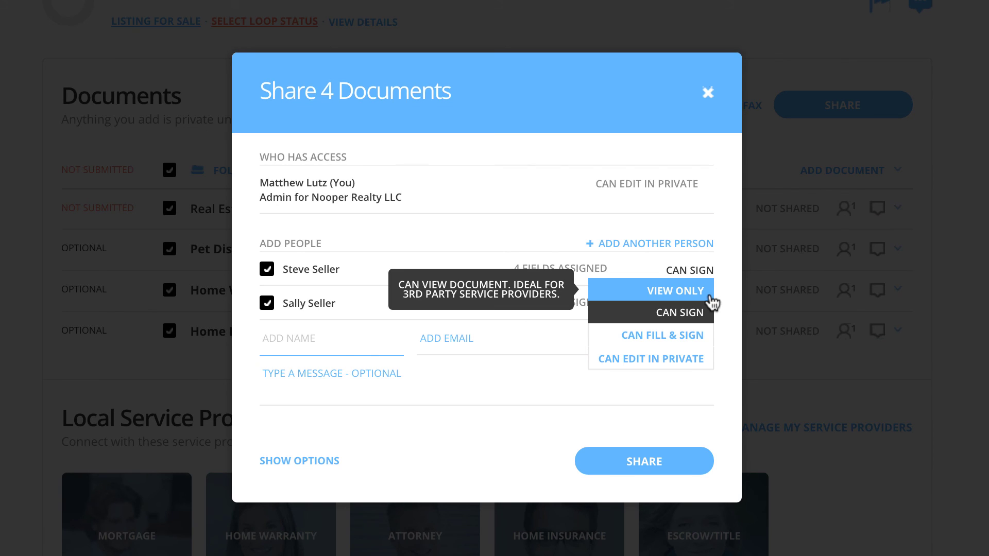
Send the four documents to both sellers as signers, with no message and a PDF attached.
left_click(711, 302)
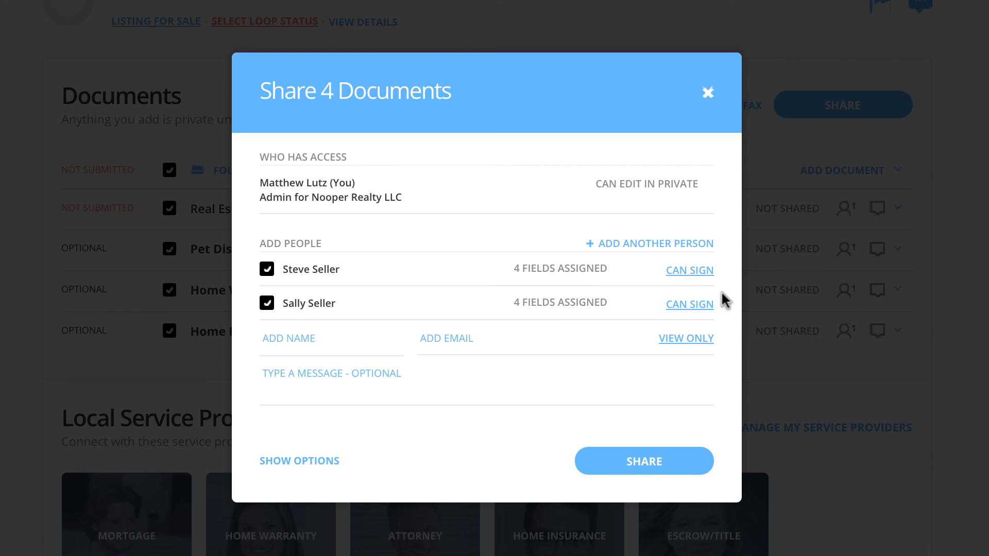
left_click(635, 373)
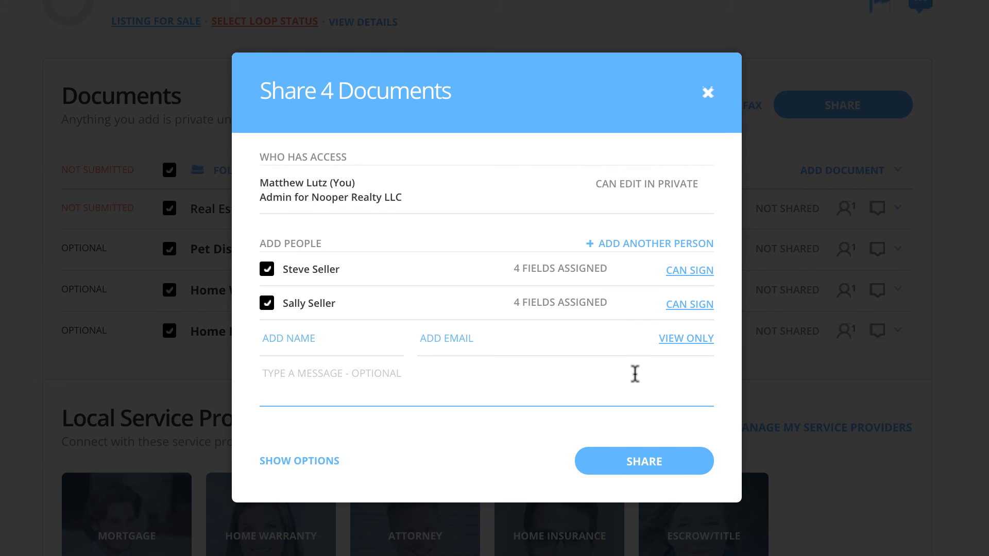
left_click(538, 453)
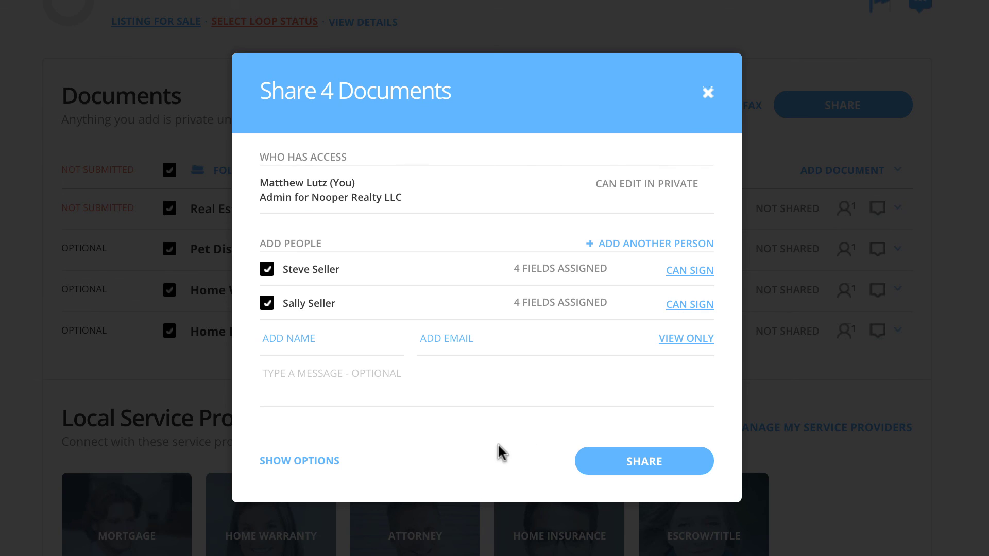
left_click(312, 462)
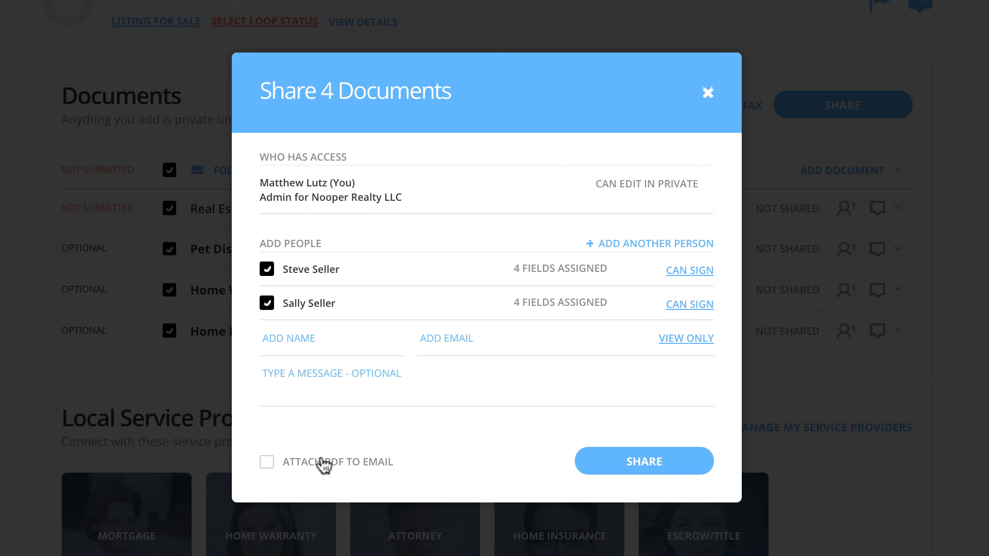
left_click(270, 466)
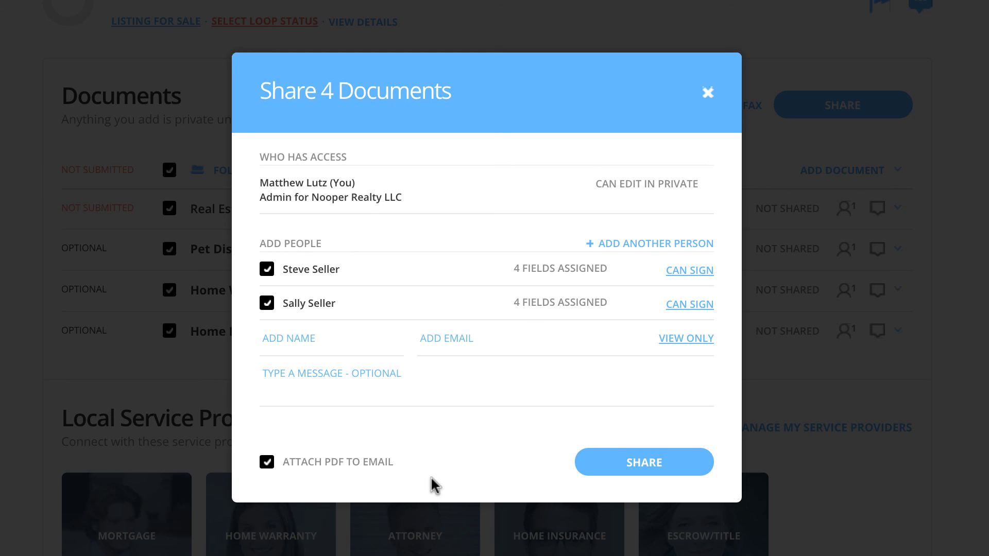
left_click(608, 480)
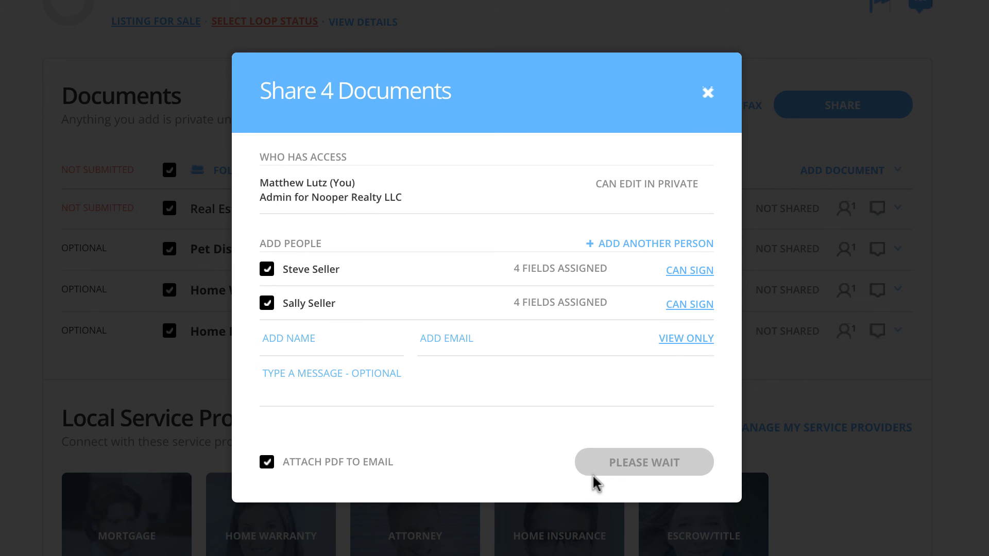
Finish sharing so the documents show Waiting On Others, then share the Real Estate Contract alone.
left_click(608, 520)
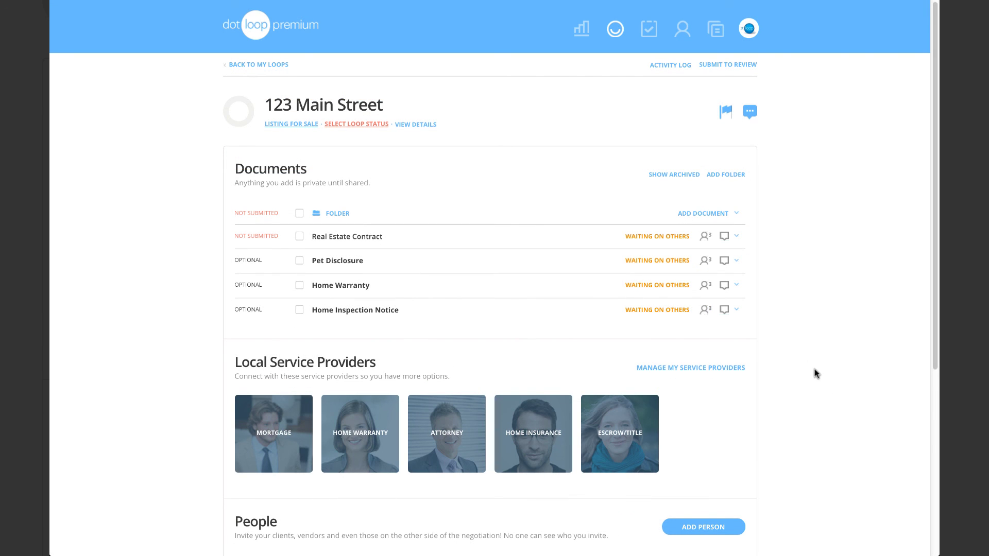
mouse_move(647, 243)
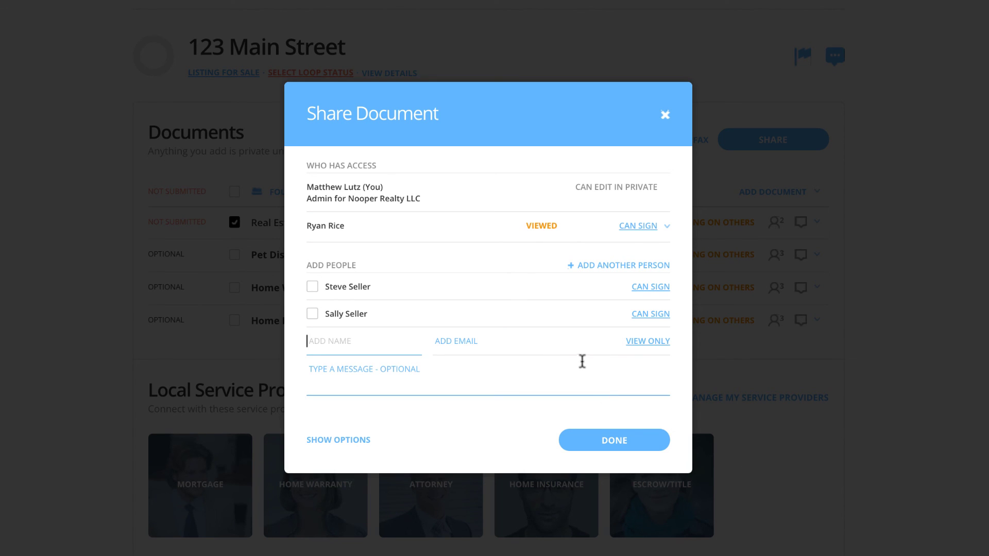
left_click(554, 342)
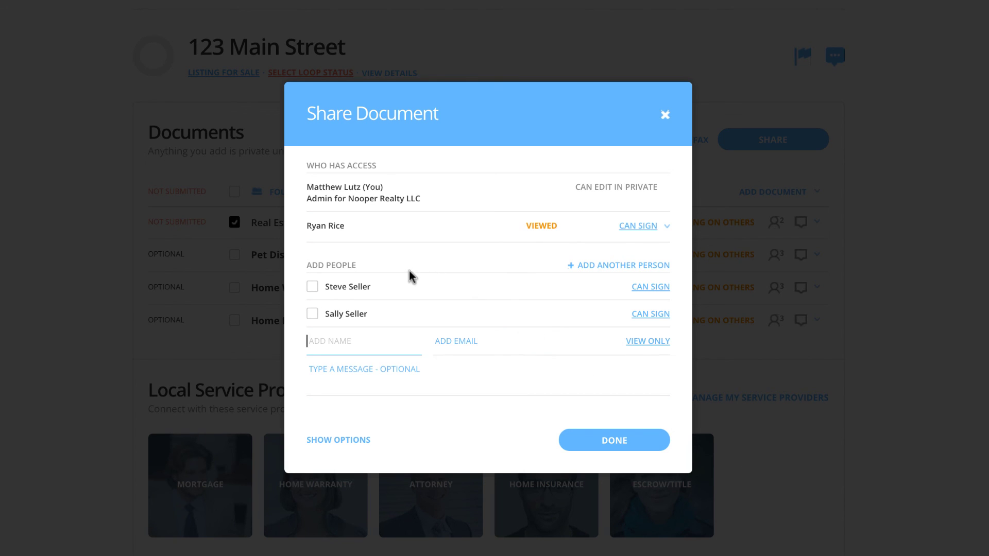